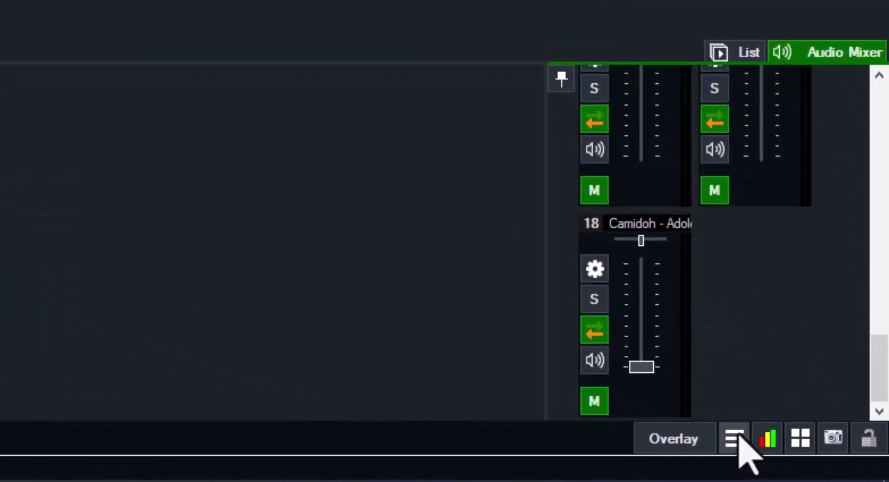
- Launch GT Title Designer from vMix's tools menu, then dismiss the Start menu
click(762, 447)
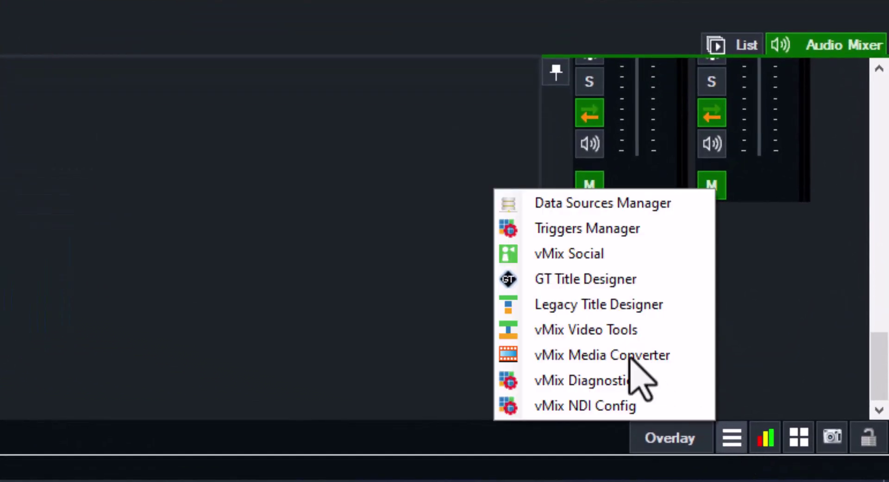
click(528, 287)
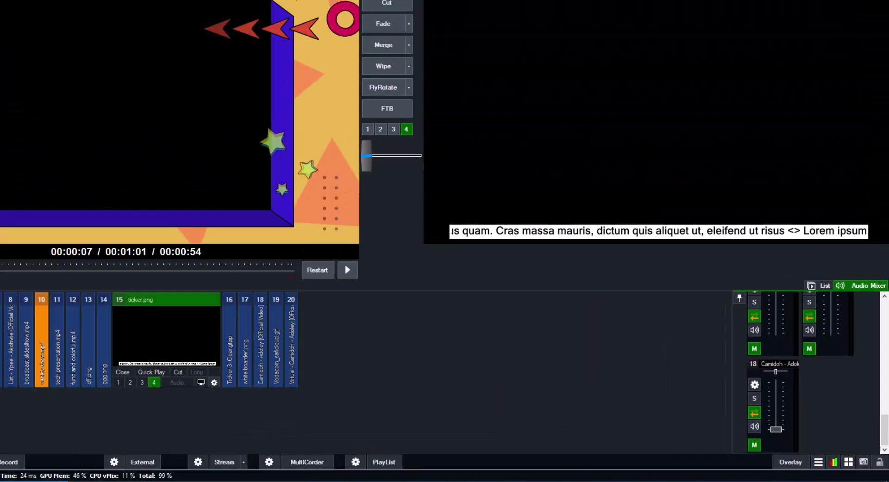
key(super)
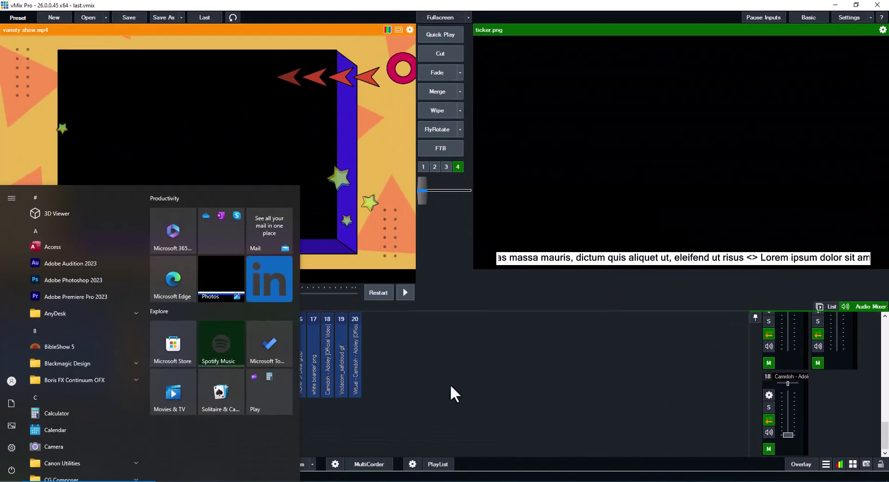
click(450, 384)
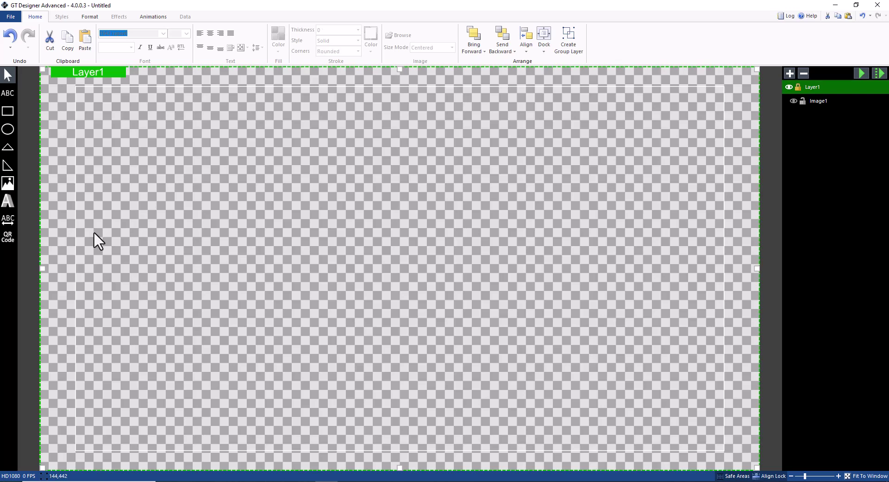
- Select the Rectangle tool on the blank untitled canvas
click(8, 114)
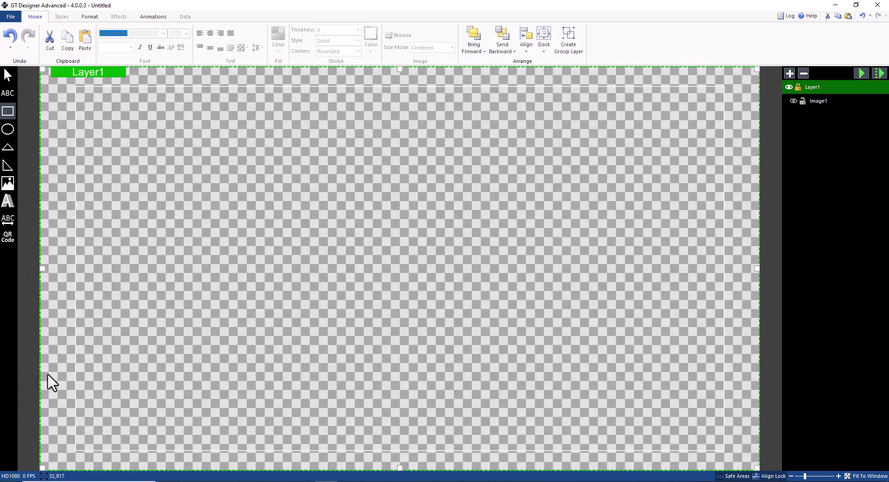
- Draw Rectangle1 as a thick, full-width red bar along the canvas bottom
drag(43, 383, 126, 382)
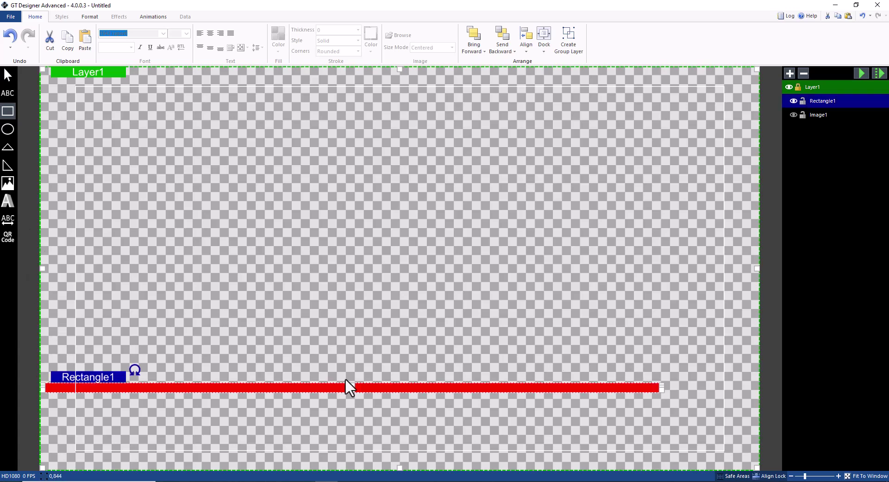
drag(654, 386, 760, 389)
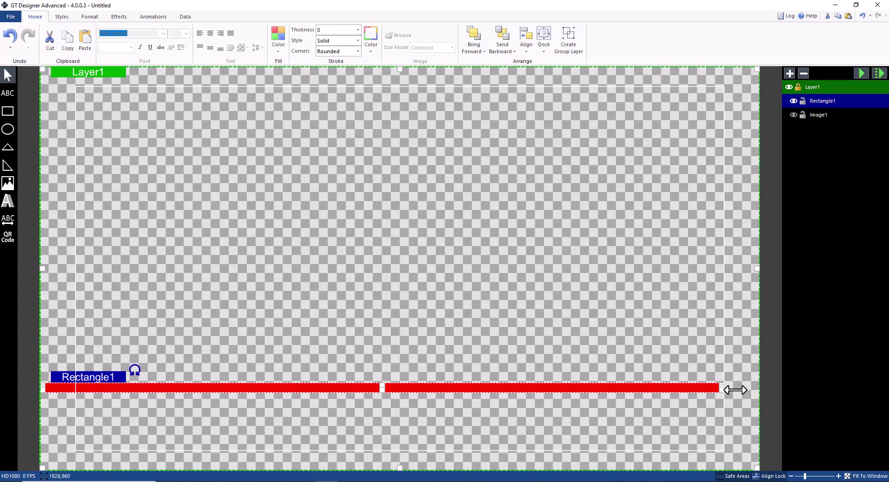
drag(403, 390, 403, 394)
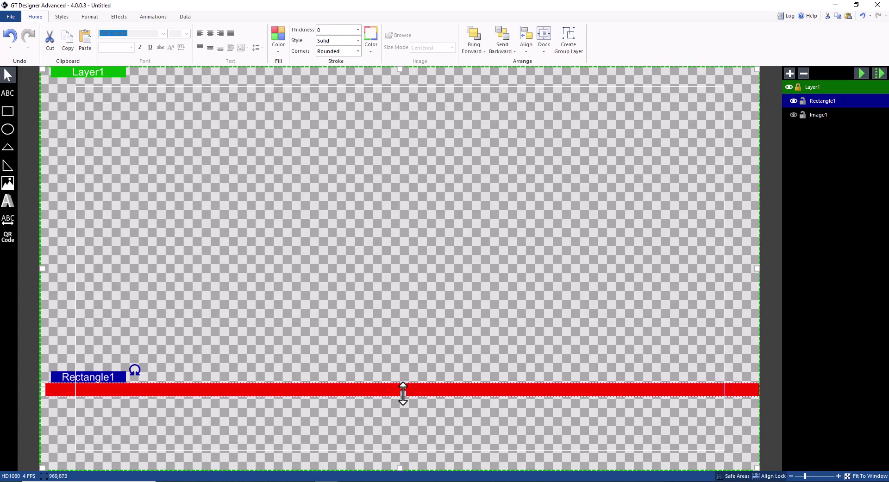
key(Down)
key(Down)
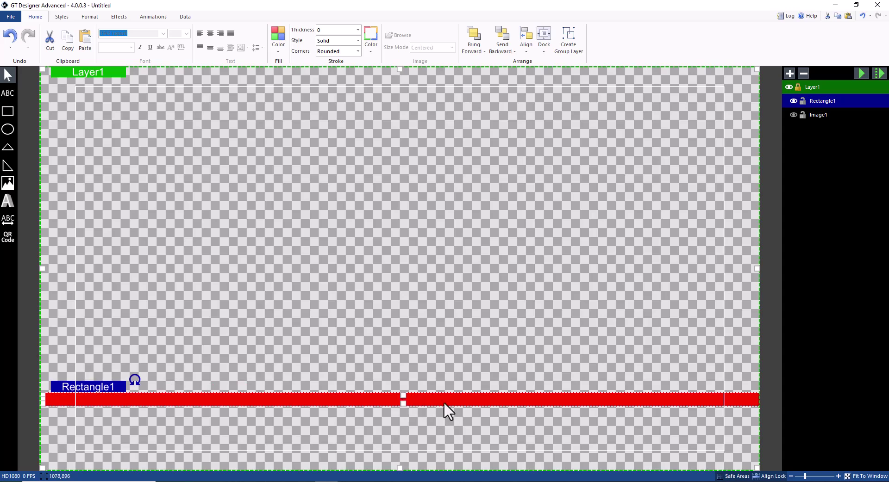
drag(447, 405, 445, 444)
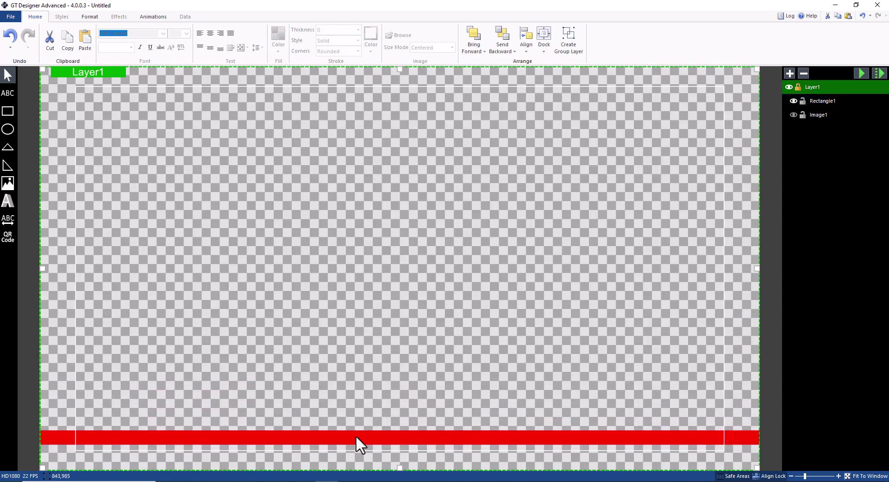
drag(354, 439, 354, 443)
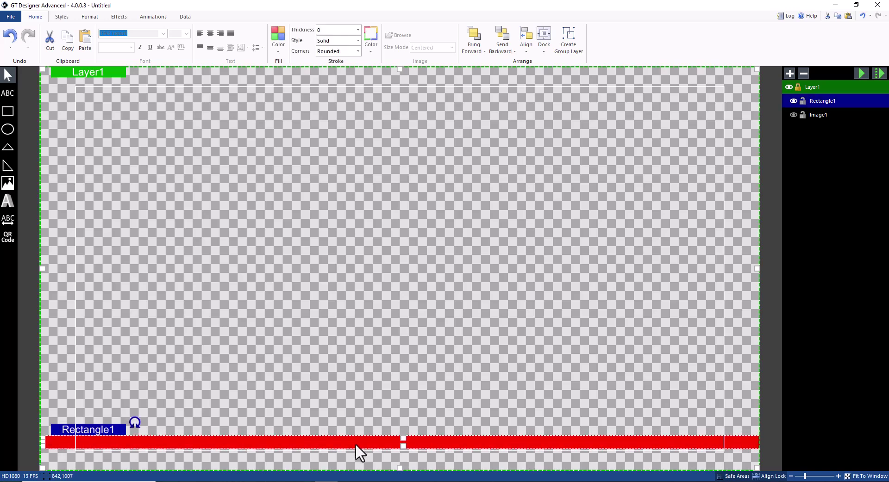
click(351, 344)
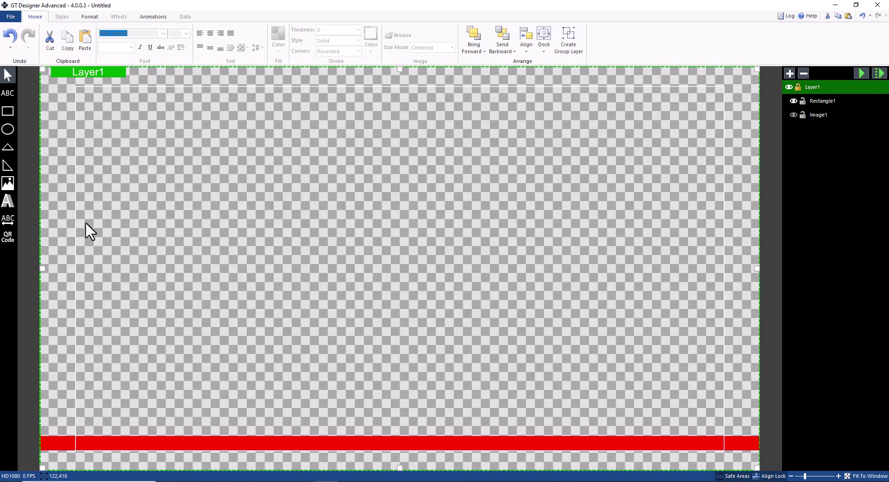
- Set the bar's fill colour to blue, after briefly trying purple
click(112, 440)
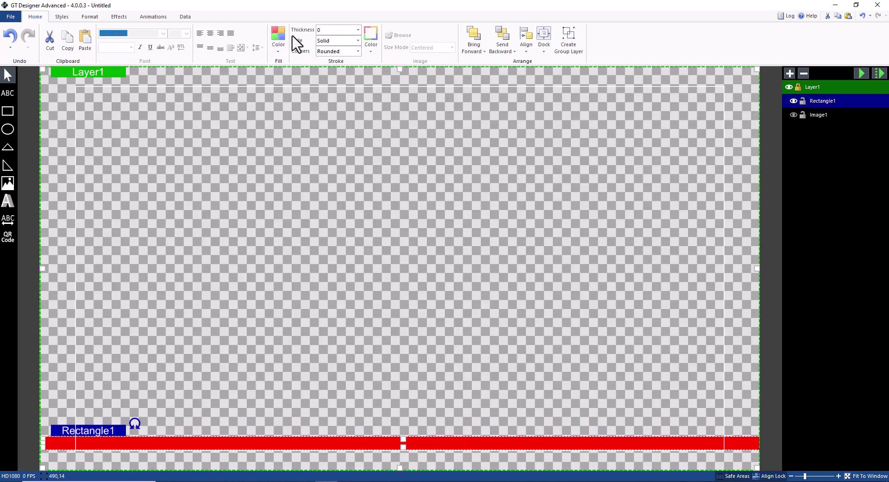
click(279, 41)
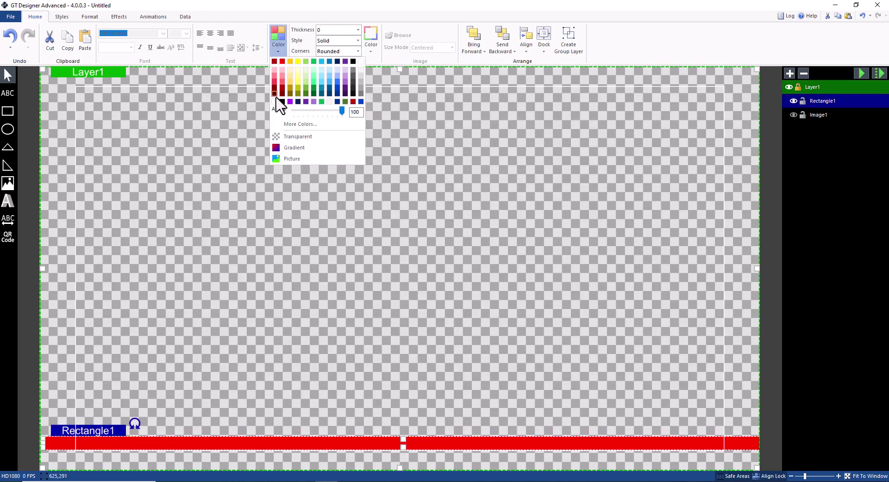
click(345, 87)
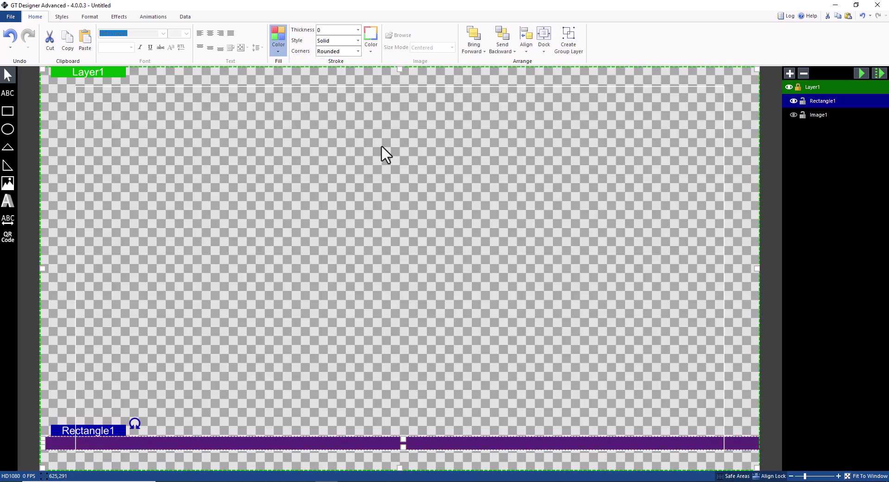
click(373, 209)
click(174, 443)
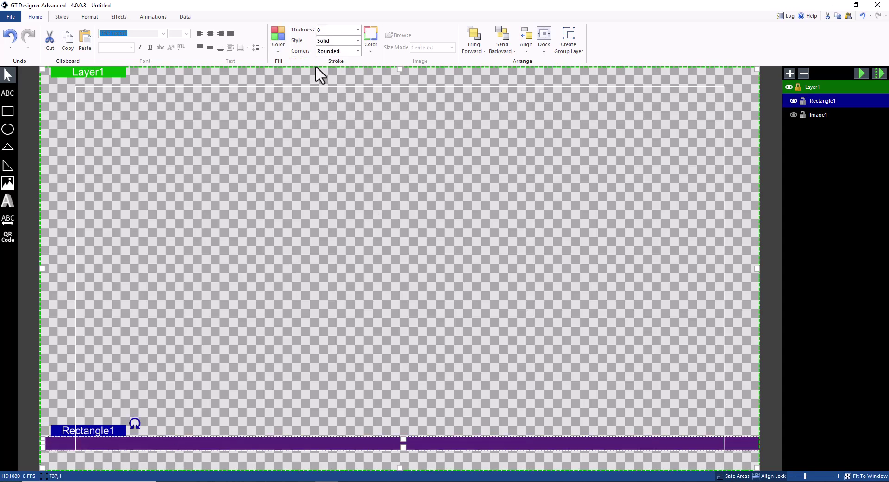
click(279, 41)
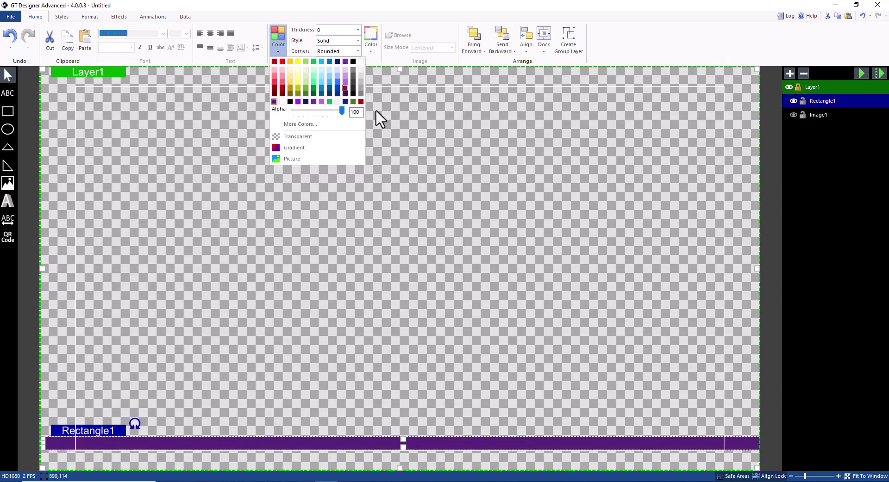
click(335, 91)
click(296, 224)
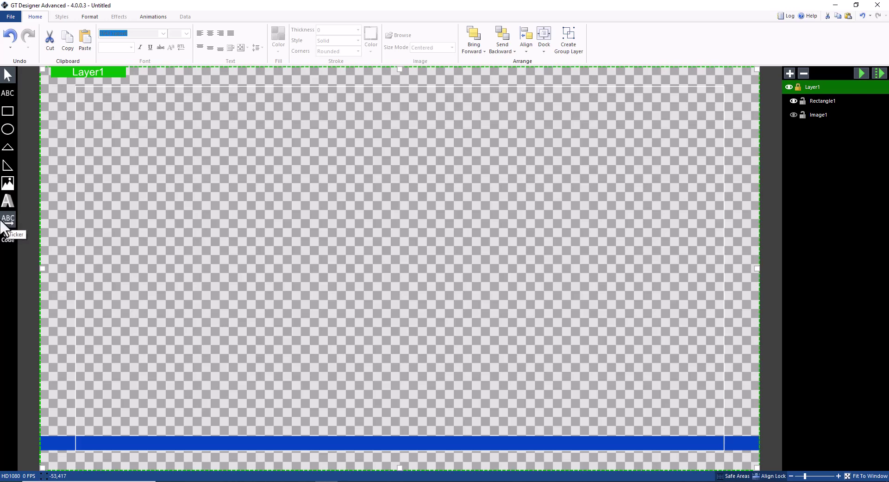
- Draw a short ticker box, Ticker1, left of centre and open its text input
click(6, 222)
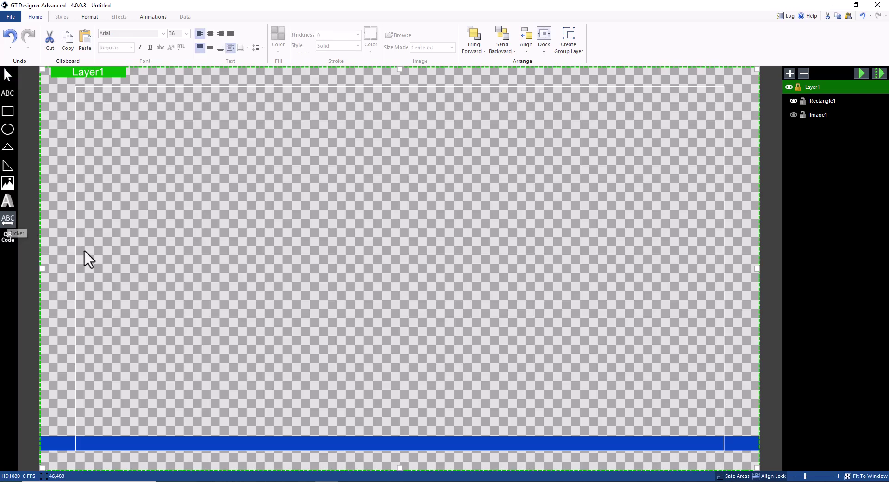
drag(137, 233, 237, 261)
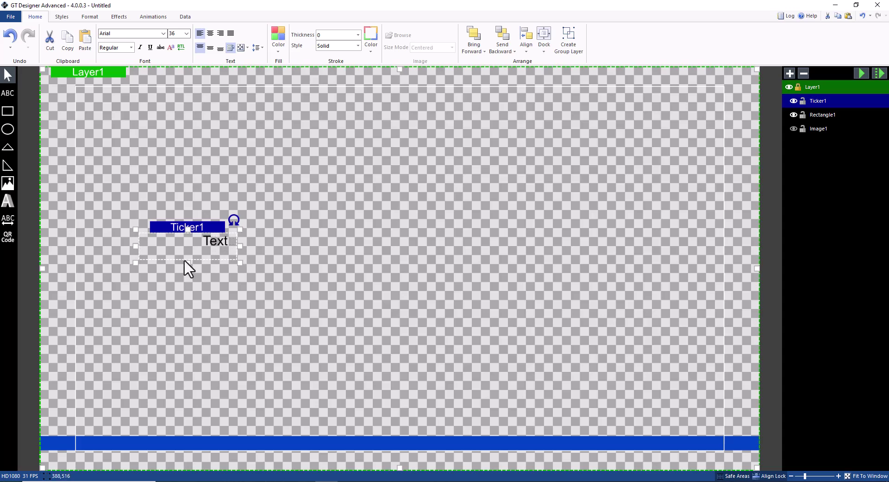
drag(188, 263, 185, 257)
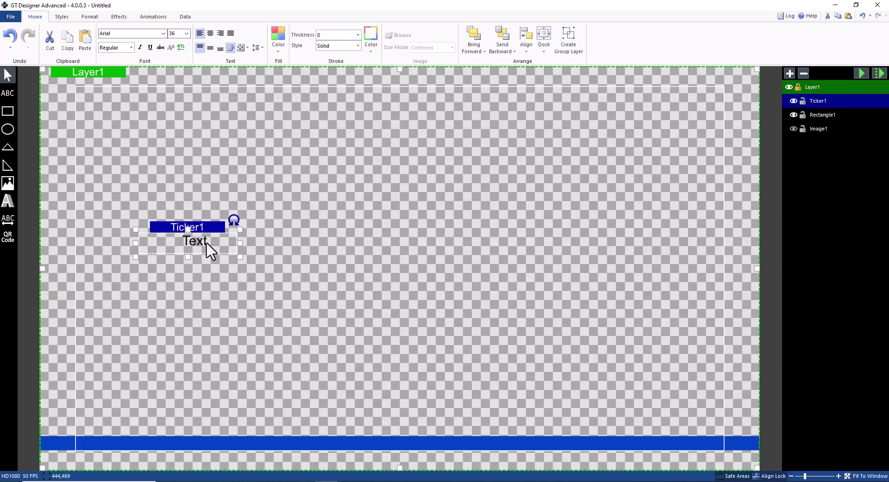
double_click(187, 242)
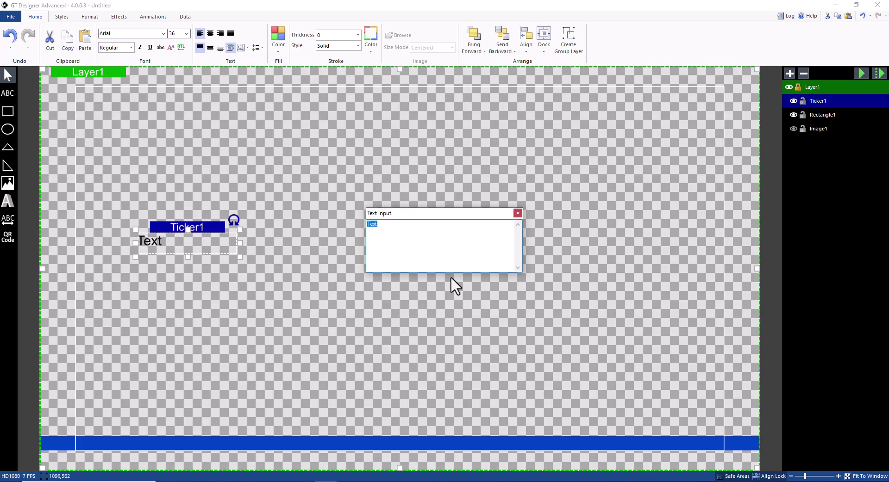
- Replace the placeholder with 'This is how to design ticker in gt title designer <>'
text(fdgdjgkgjkgag)
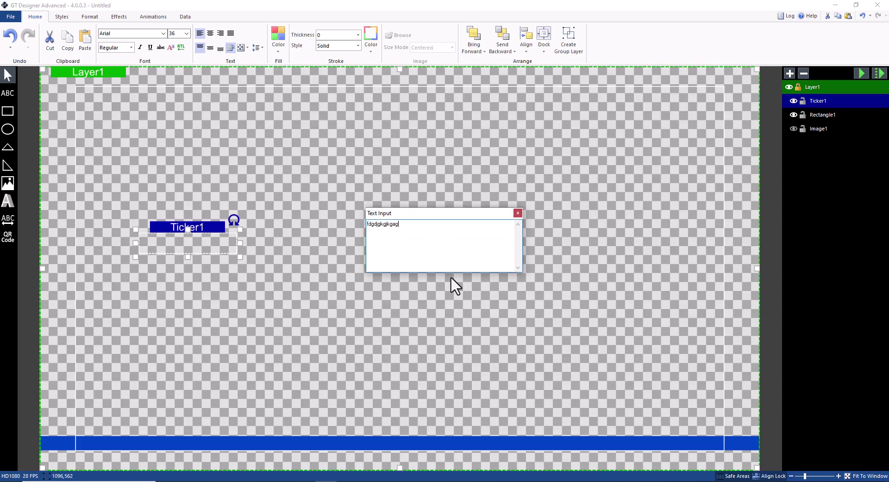
key(BackSpace)
key(BackSpace)
key(BackSpace)
key(BackSpace)
key(BackSpace)
text(This is how t)
text(o design )
text(ticker )
text(in gt t)
text(itle design)
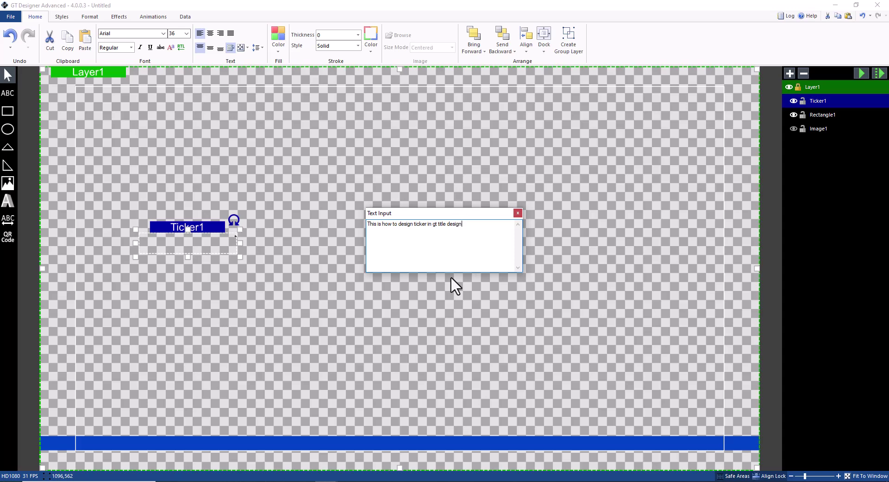
text(er  <<>)
key(BackSpace)
key(BackSpace)
text(>)
- Copy the sentence and paste it until it repeats six times
key(ctrl+a)
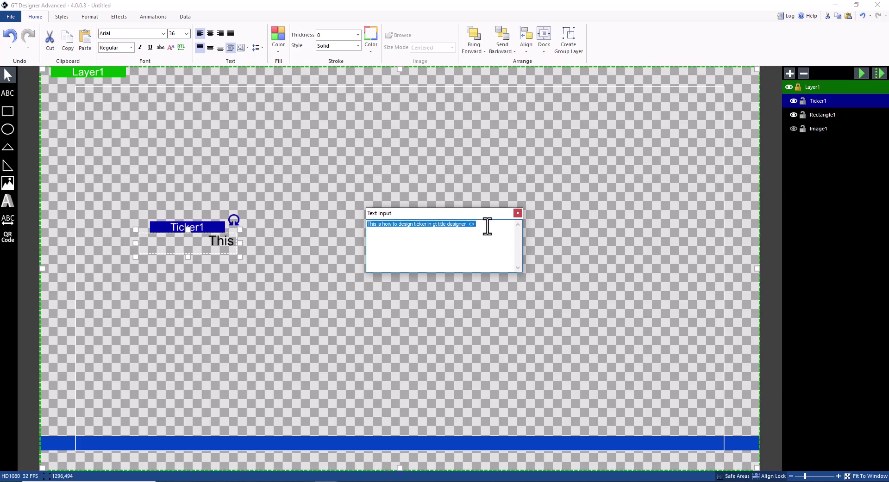
key(ctrl+c)
click(487, 226)
key(ctrl+v)
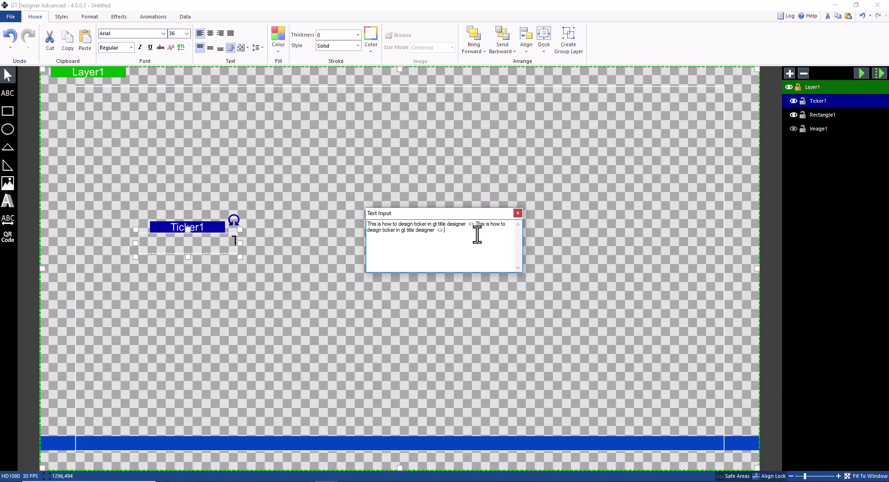
key(ctrl+v)
key(ctrl+v)
key(ctrl+v)
key(ctrl+v)
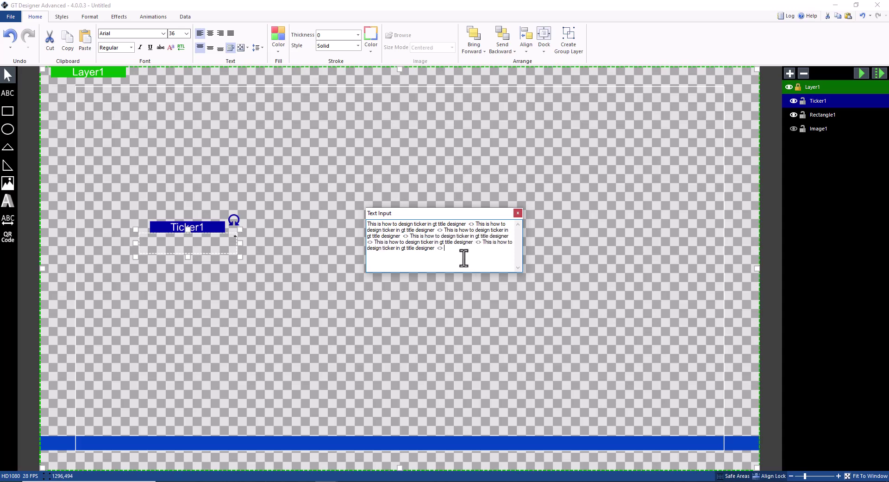
- Move Ticker1 onto the blue bar and stretch it across the bar's width
click(517, 213)
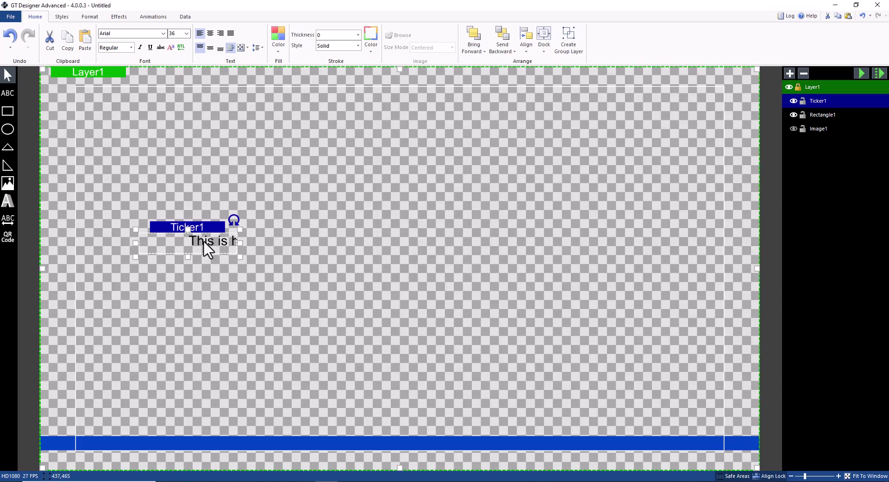
drag(203, 240, 126, 435)
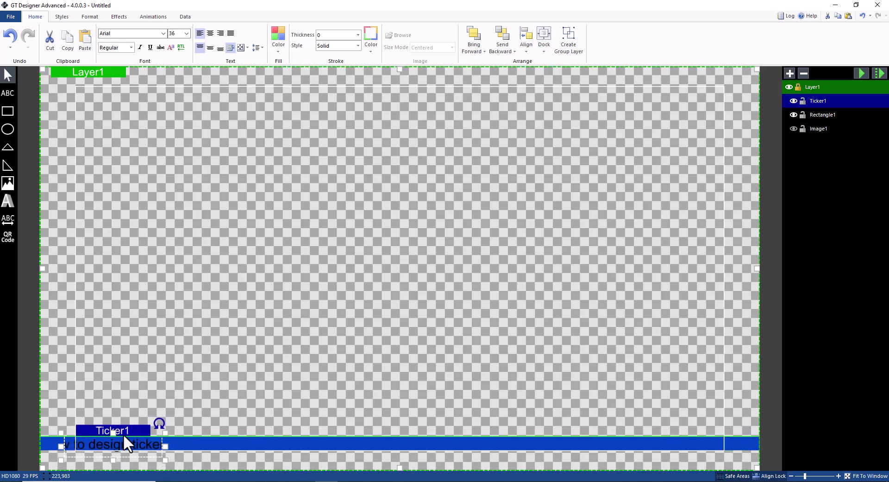
mouse_move(126, 434)
mouse_down()
mouse_move(102, 430)
mouse_move(142, 432)
mouse_up()
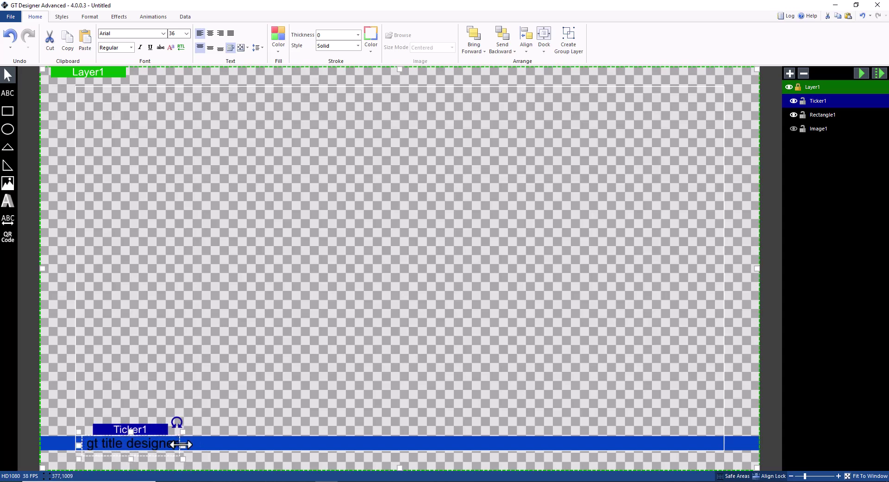
drag(279, 441, 756, 444)
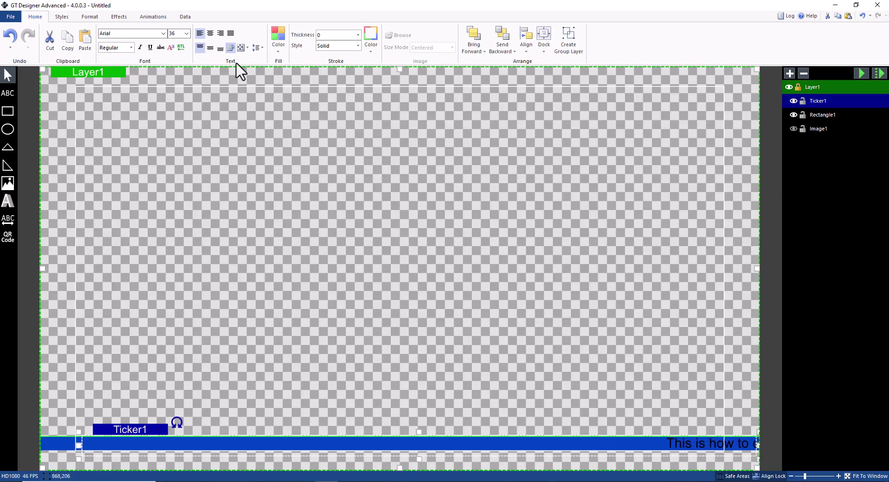
- Set Ticker1's text fill colour to white
click(279, 41)
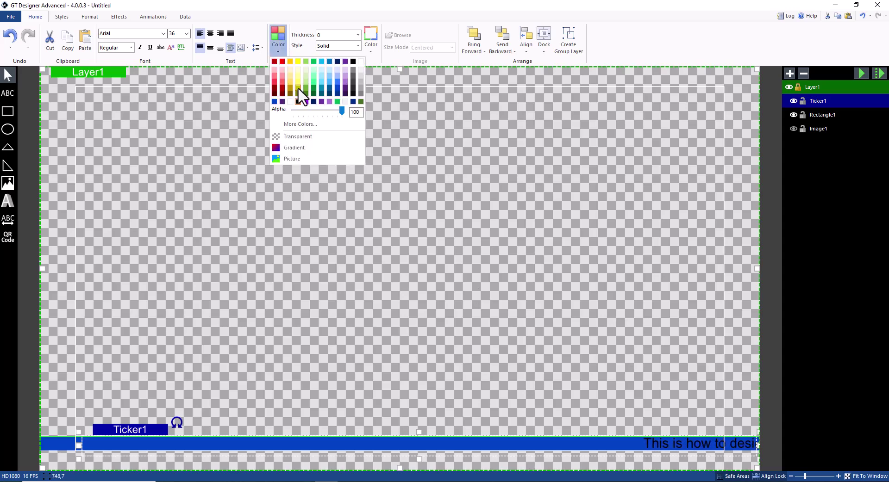
click(344, 101)
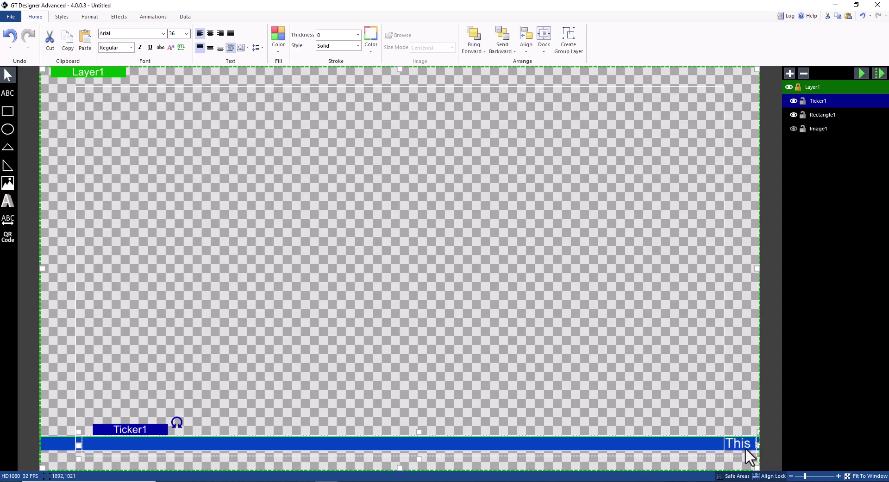
click(605, 360)
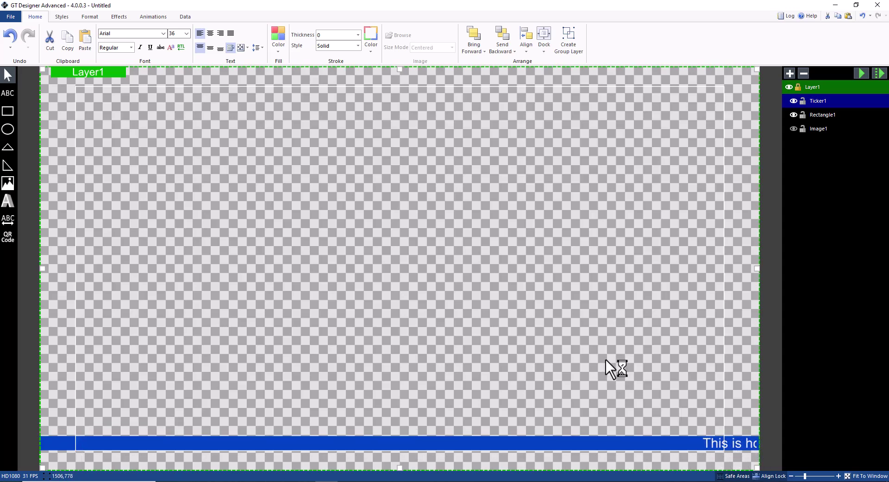
click(712, 445)
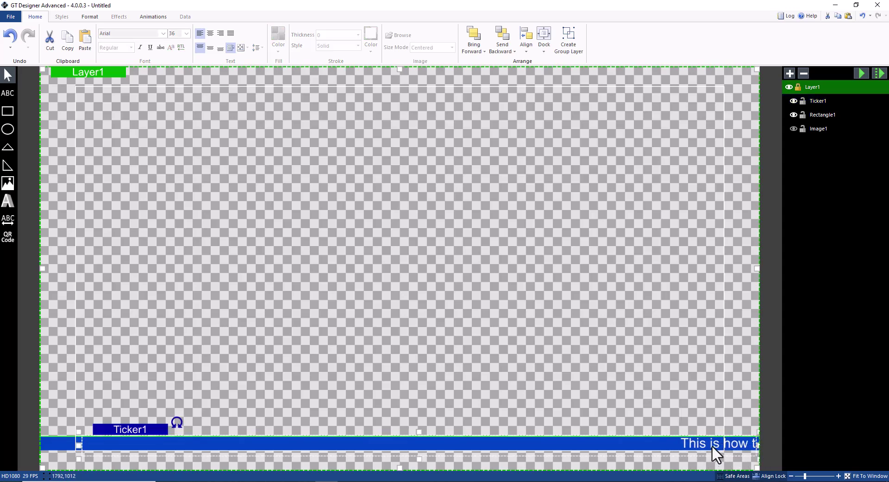
click(697, 445)
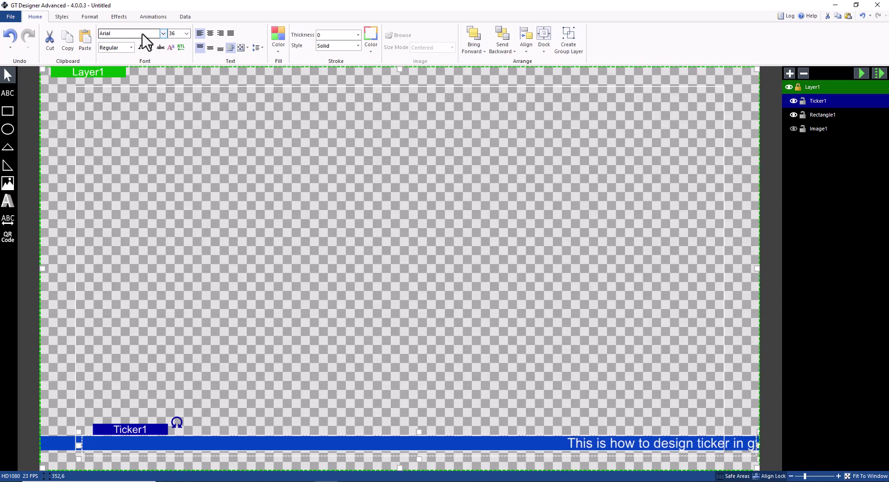
click(142, 34)
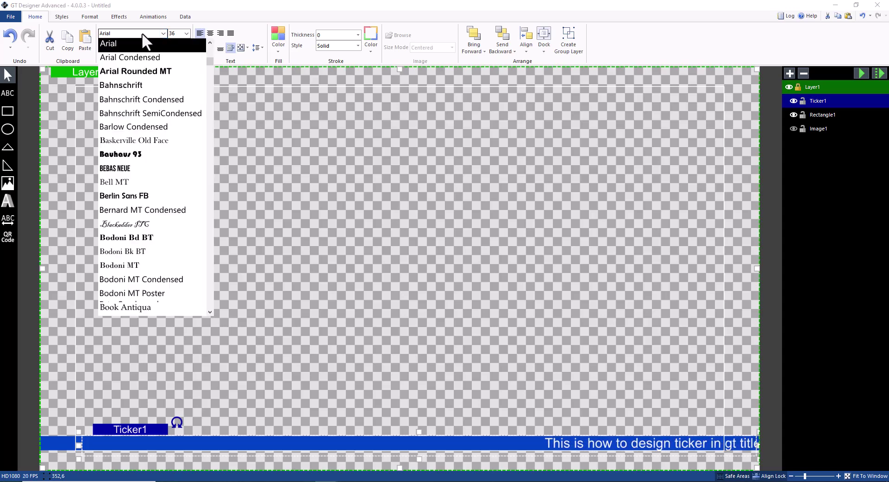
scroll(200, 216, down, 2)
scroll(198, 210, down, 2)
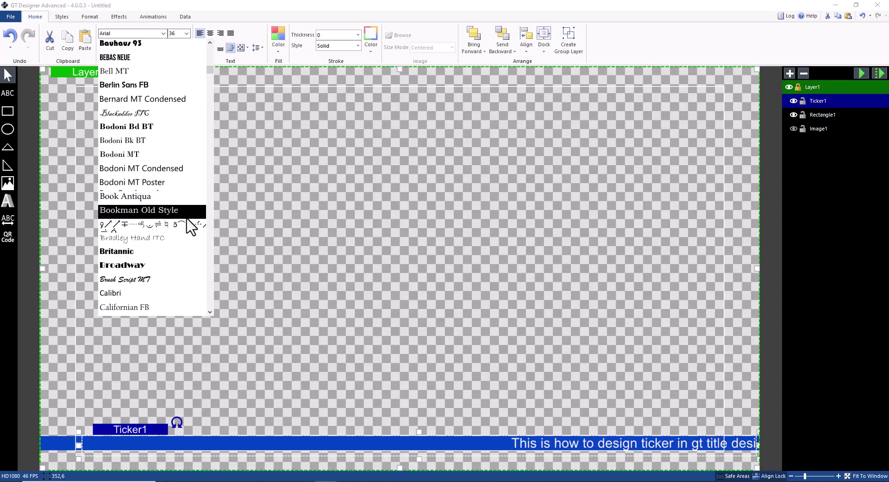
scroll(187, 221, down, 1)
scroll(184, 227, down, 1)
scroll(181, 231, down, 1)
scroll(176, 238, down, 1)
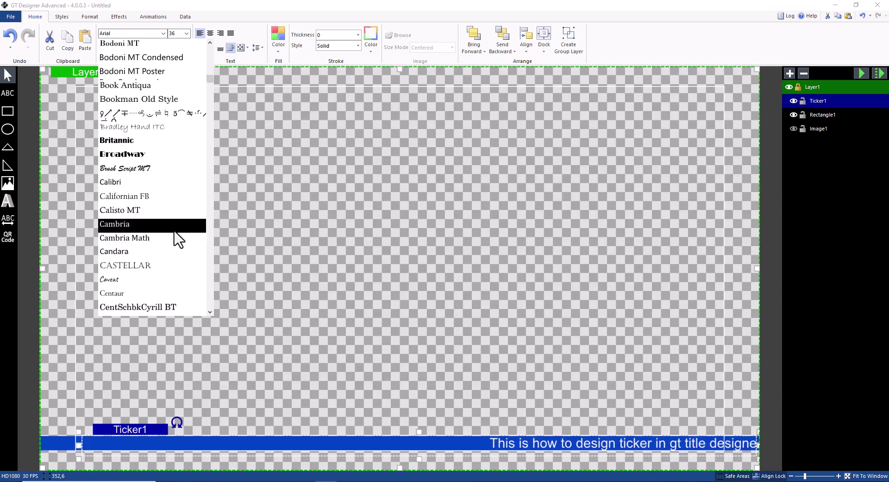
scroll(178, 238, down, 2)
scroll(203, 237, down, 1)
click(322, 173)
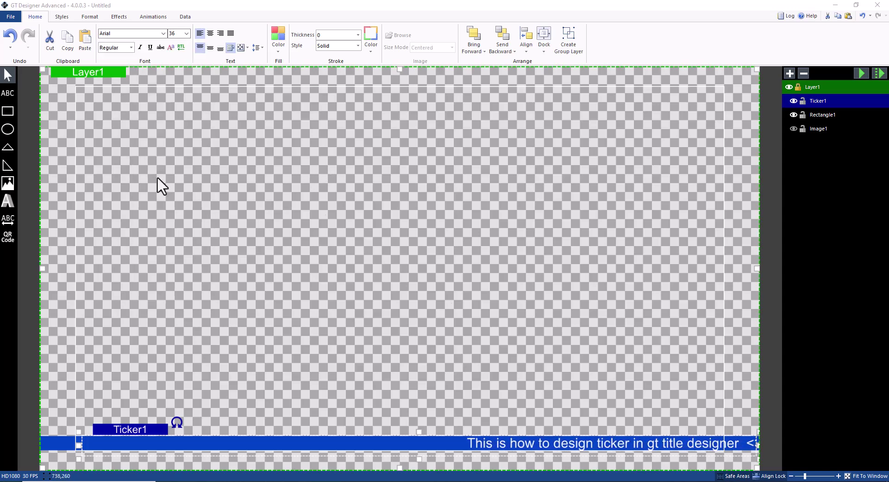
click(131, 48)
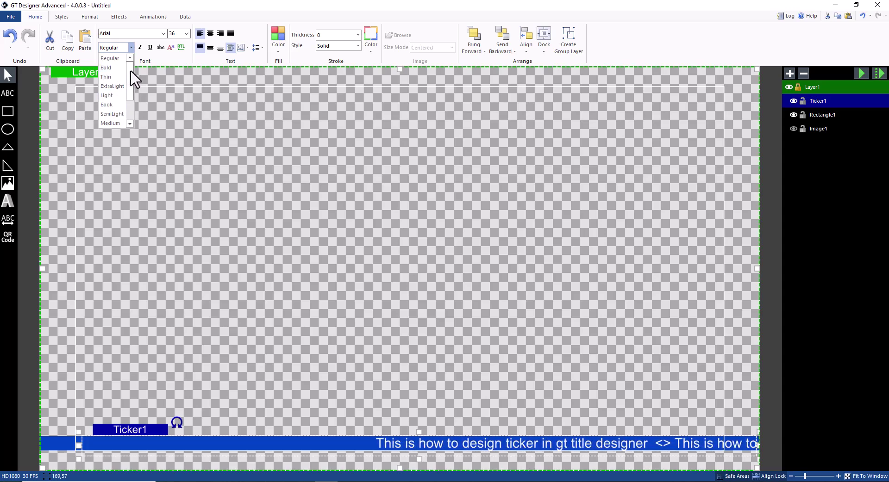
scroll(121, 76, up, 2)
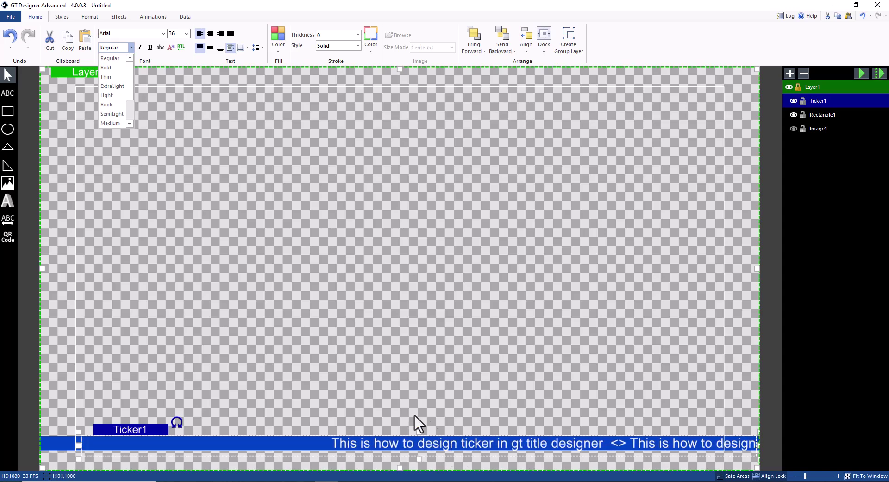
click(234, 104)
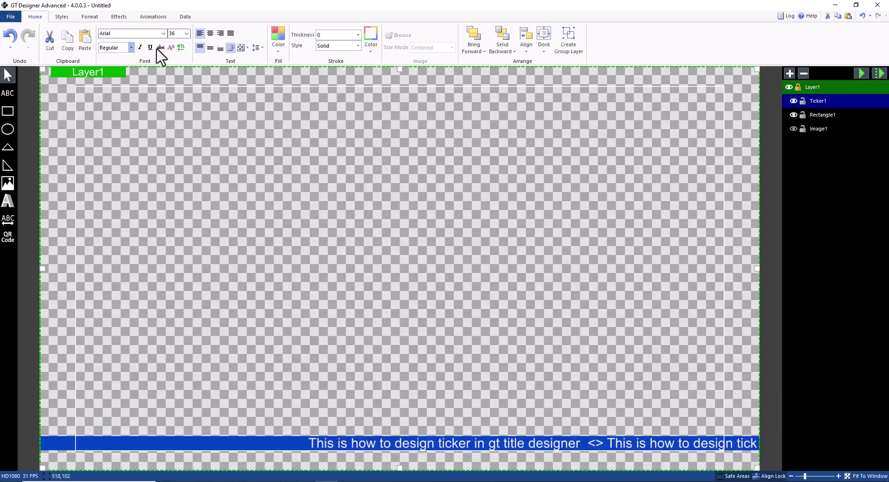
click(171, 73)
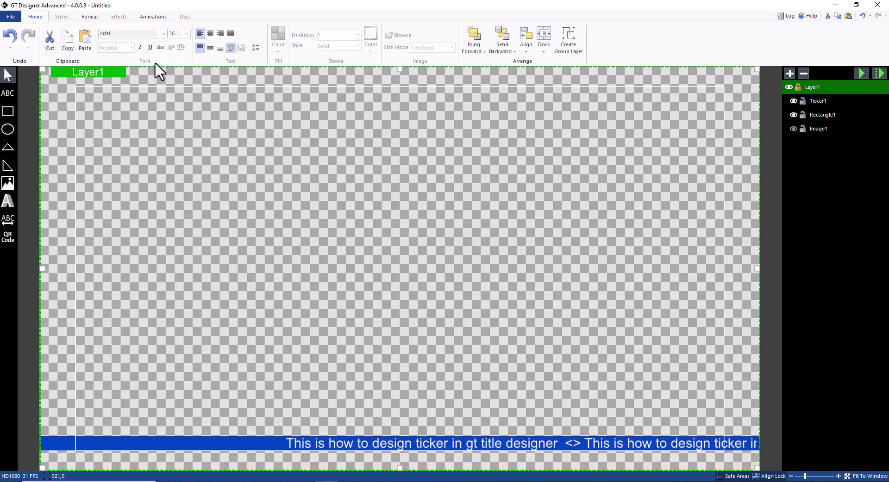
- Extend Ticker1's left edge to the blue bar's left end and preview the scroll
click(339, 439)
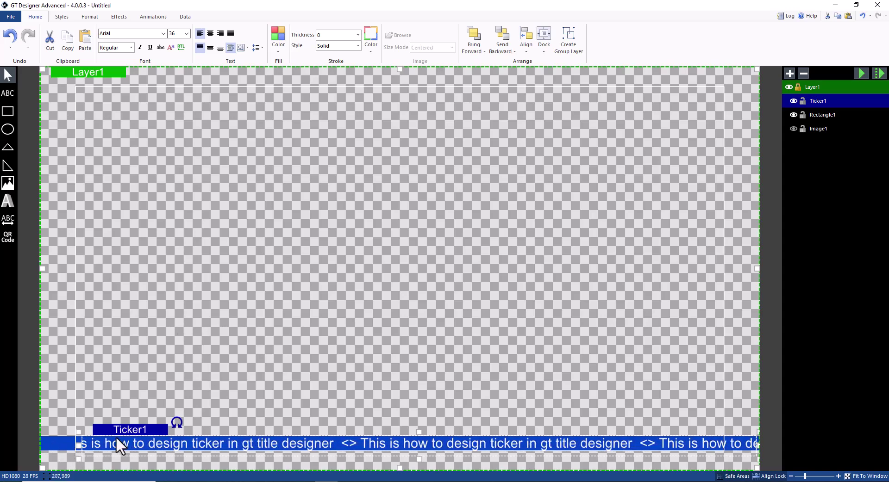
click(78, 447)
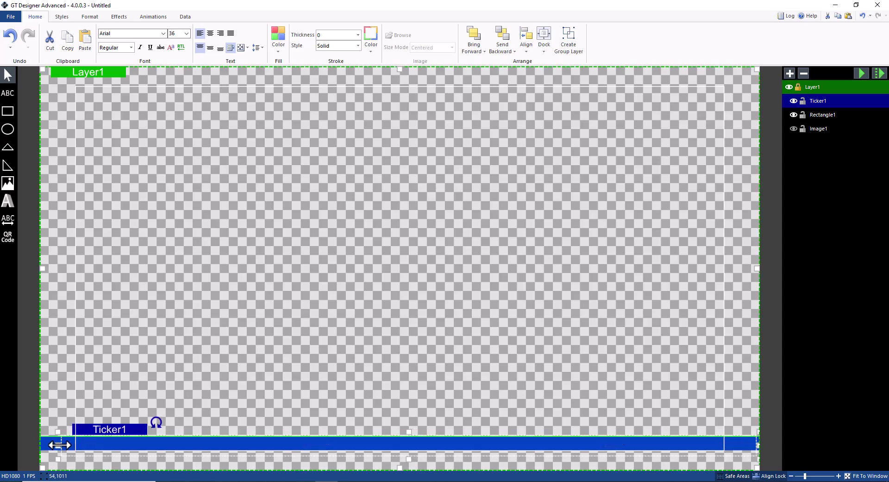
drag(59, 445, 40, 443)
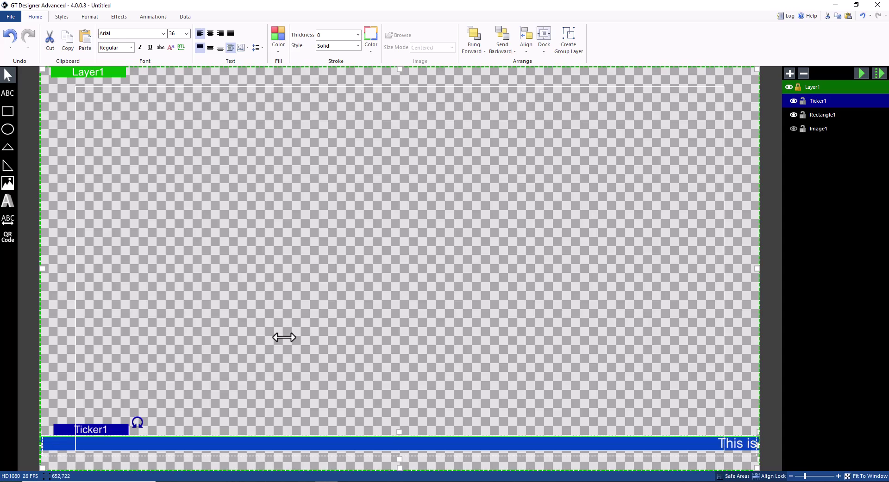
click(365, 332)
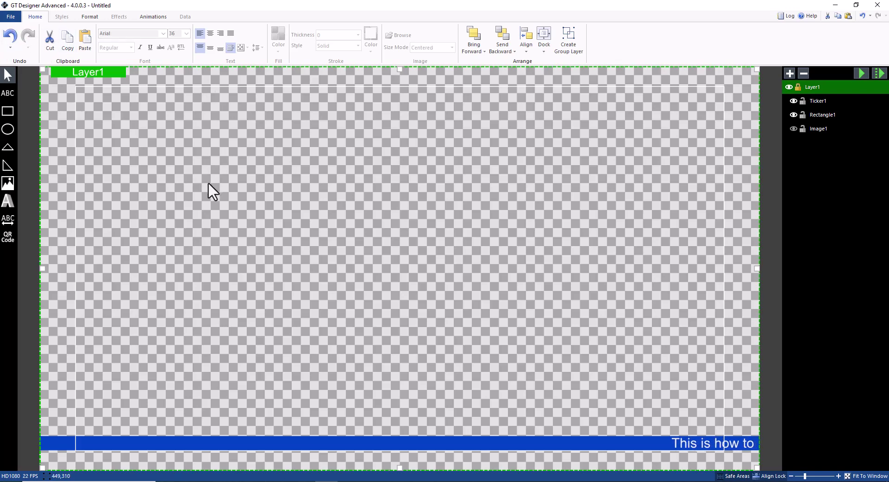
- Save the design as 'tick designer.gtzip' using Save As
click(10, 18)
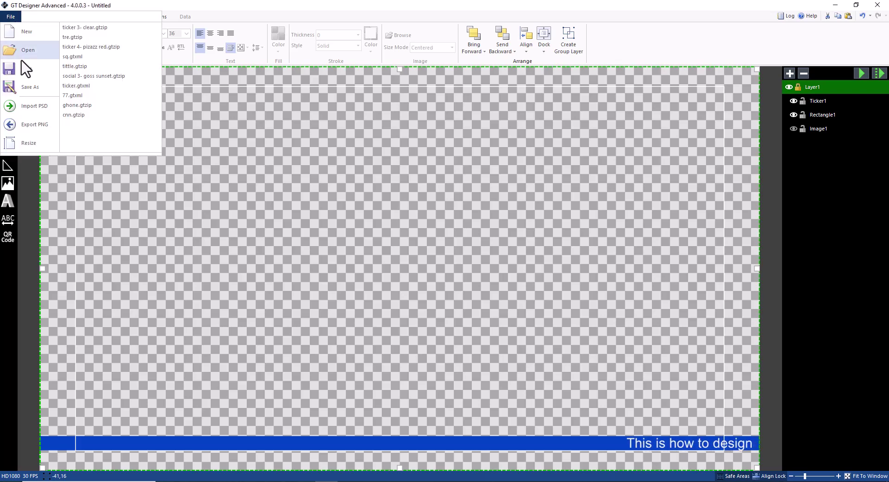
click(24, 88)
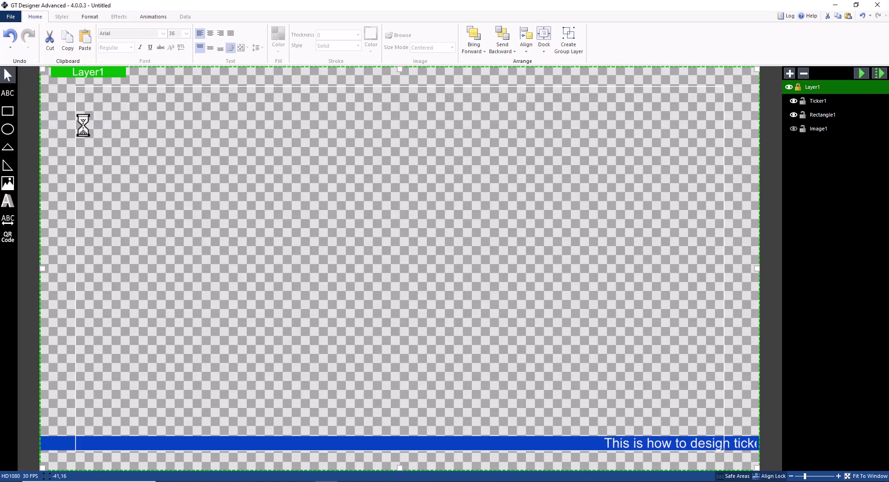
text(tick)
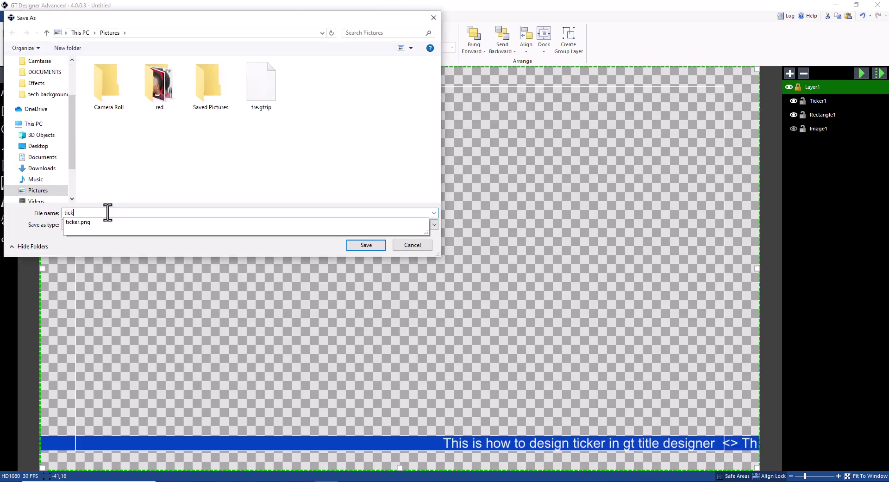
text( designe)
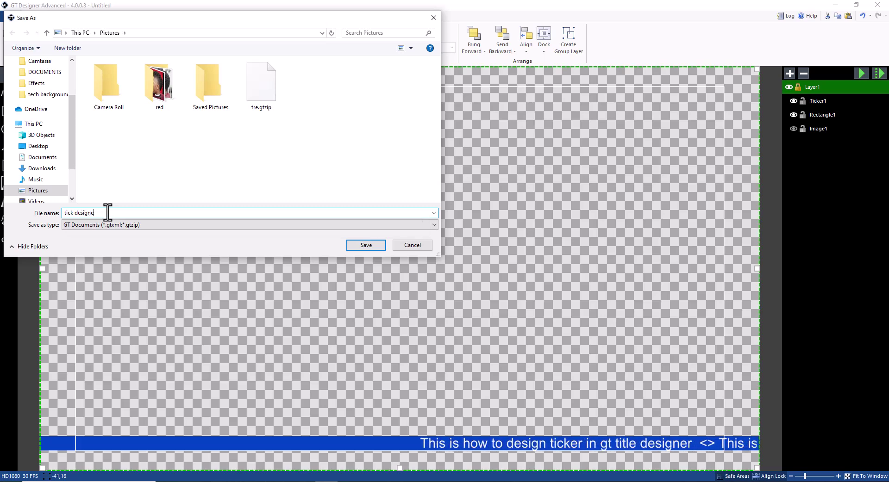
key(Return)
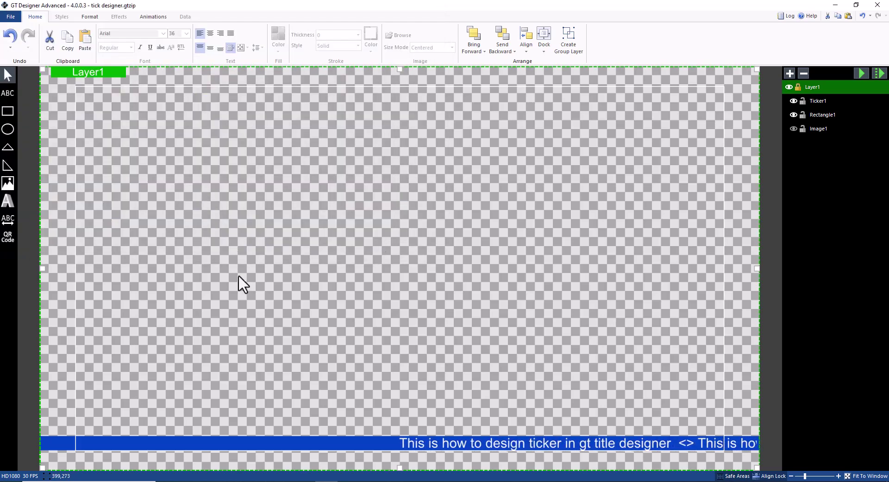
click(308, 474)
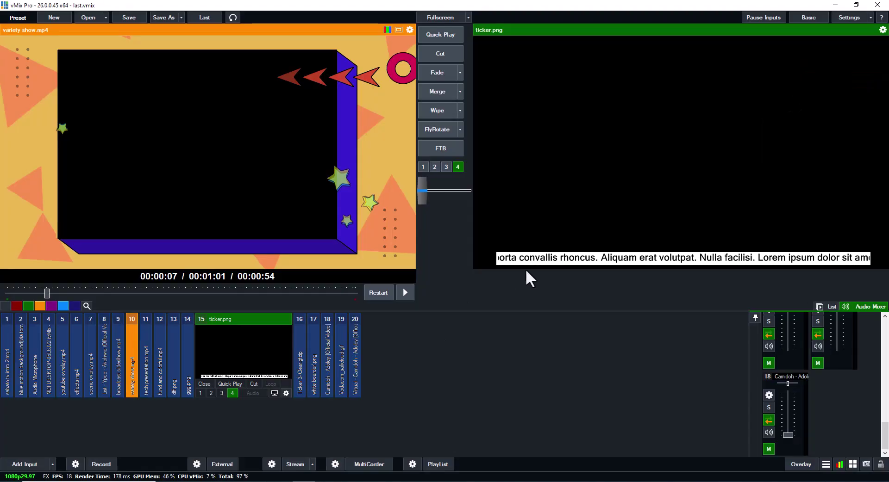
click(17, 465)
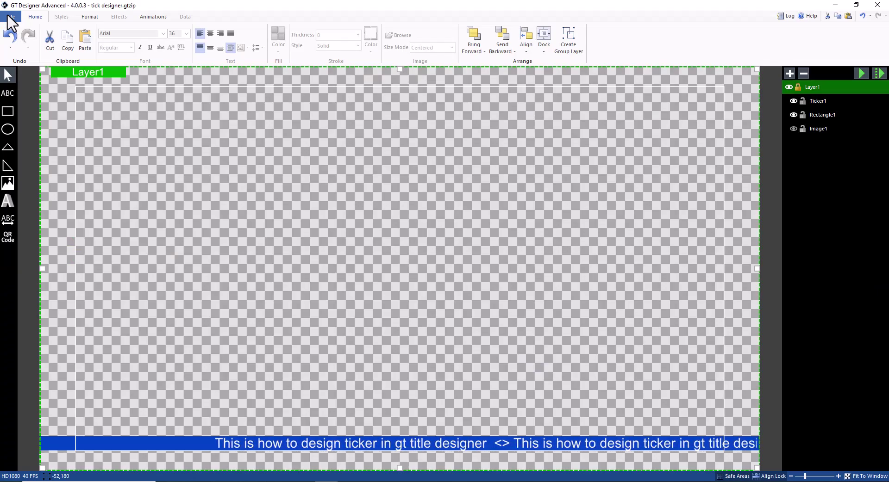
click(9, 17)
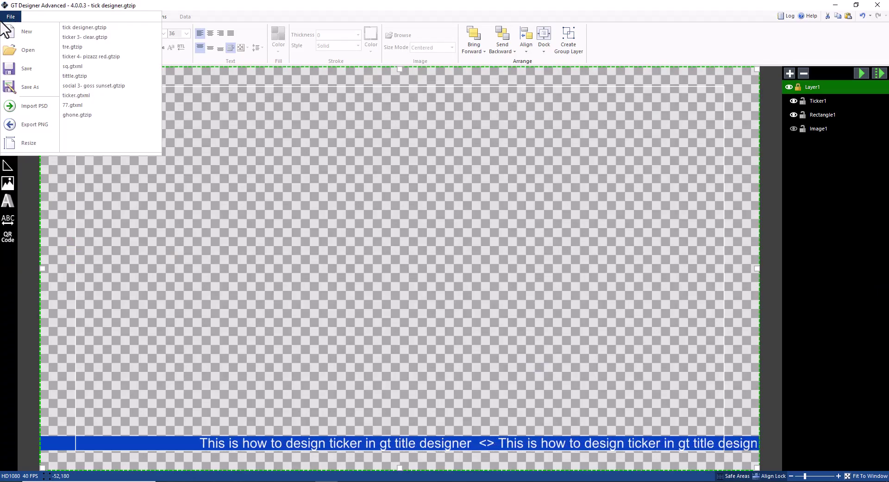
click(29, 89)
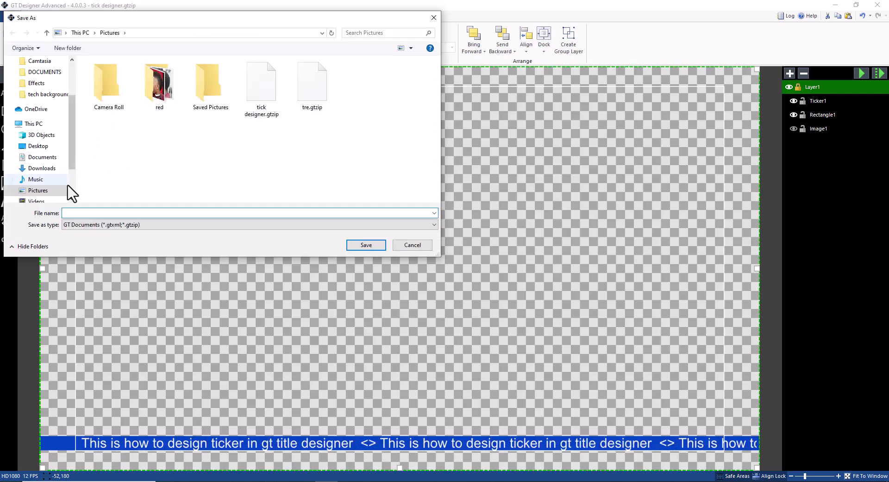
click(422, 246)
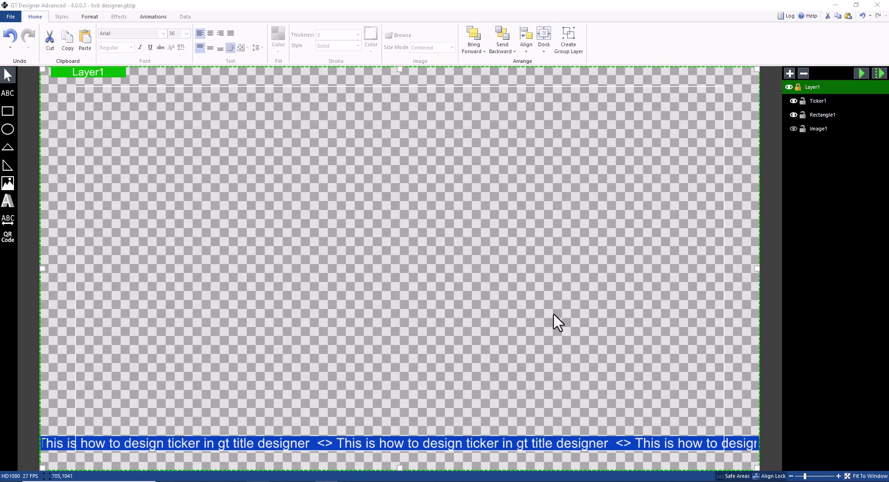
- Drag tick designer.gtzip from the Pictures folder into vMix, adding it as input 21
key(alt+Tab)
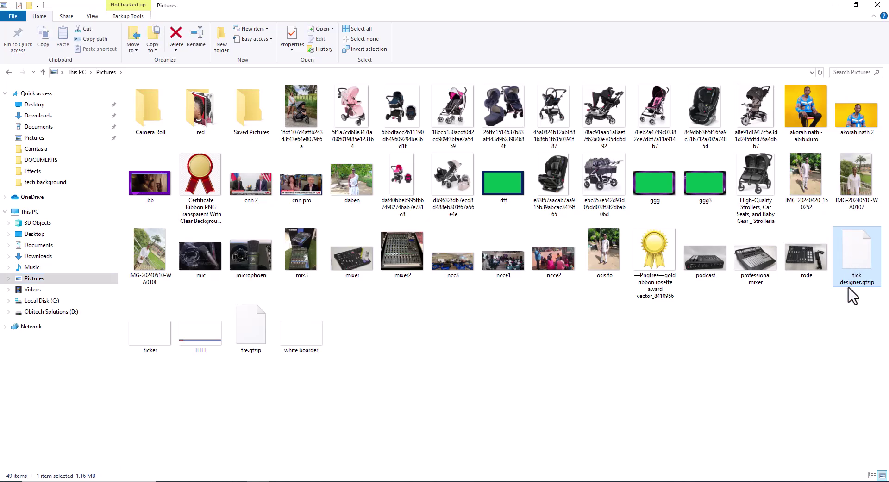
mouse_move(853, 296)
mouse_down()
mouse_move(352, 481)
mouse_move(424, 389)
mouse_move(421, 378)
mouse_up()
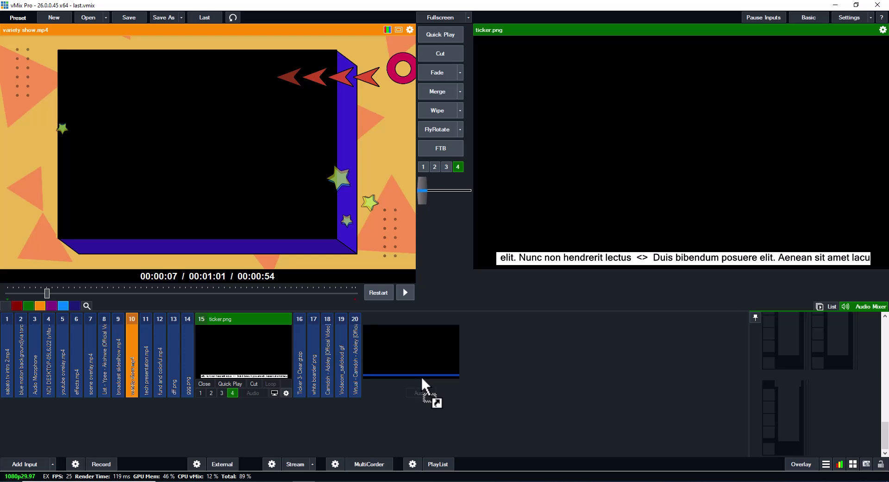
- Remove the old ticker.png input and play the tick designer title as overlay 1
click(203, 384)
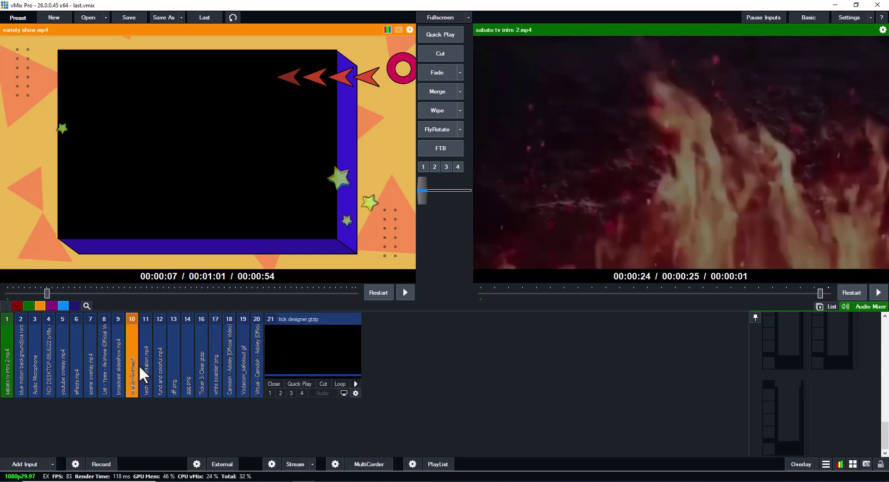
click(437, 55)
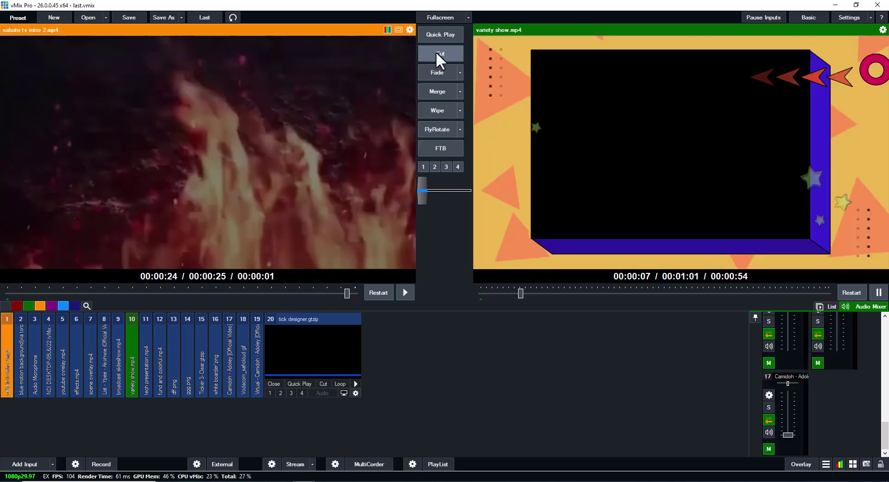
click(354, 384)
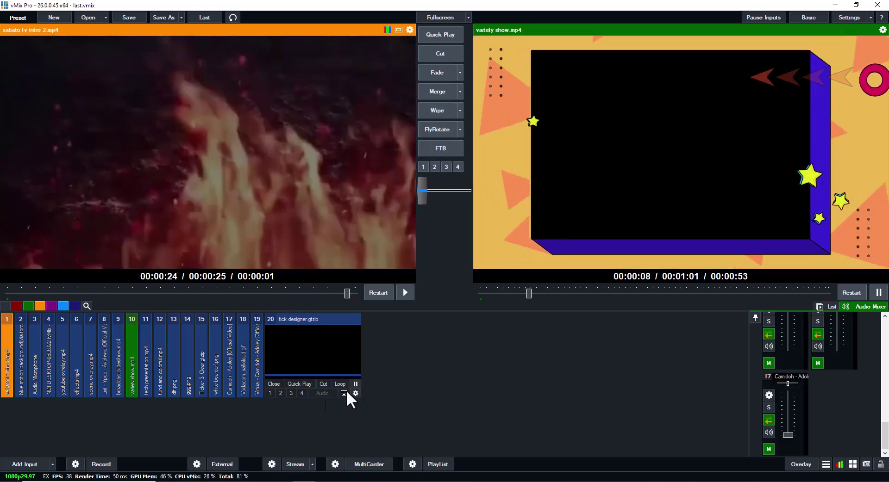
click(270, 393)
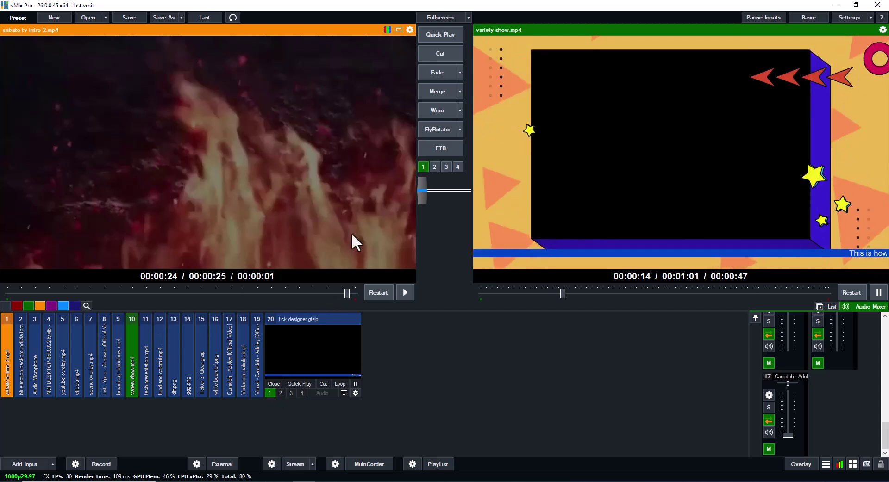
- Put the blue motion background live beneath the scrolling ticker overlay
click(62, 365)
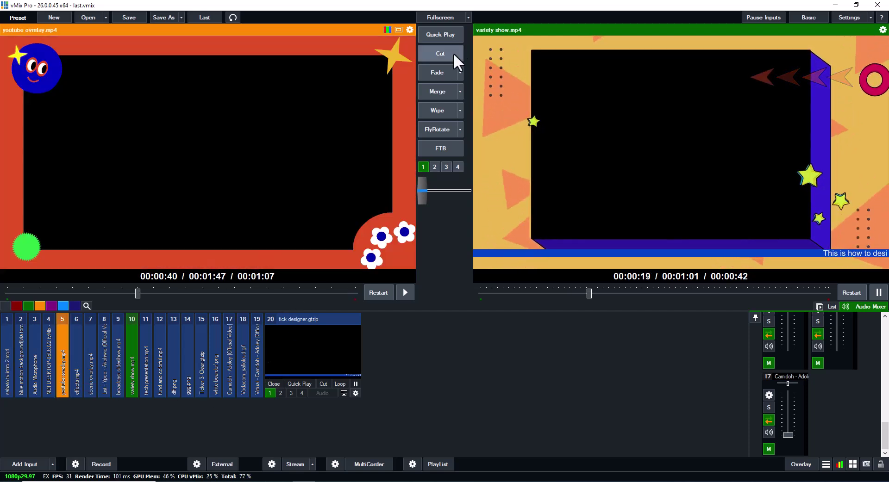
click(35, 368)
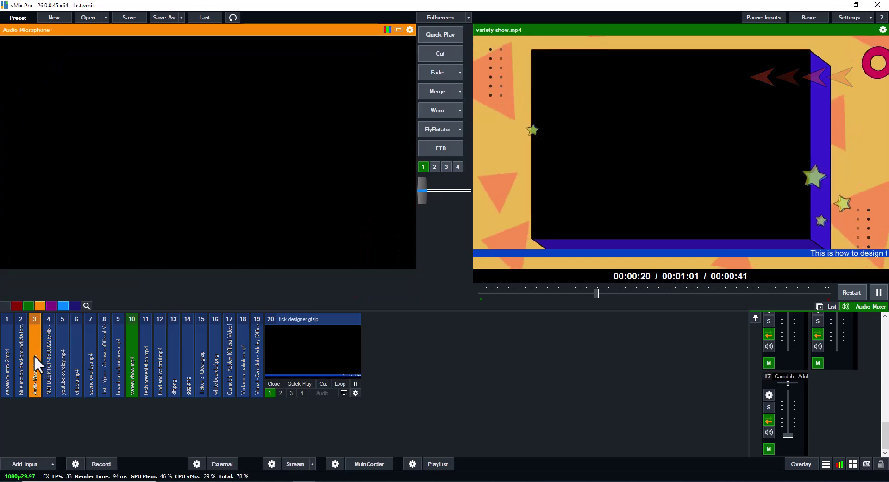
click(19, 363)
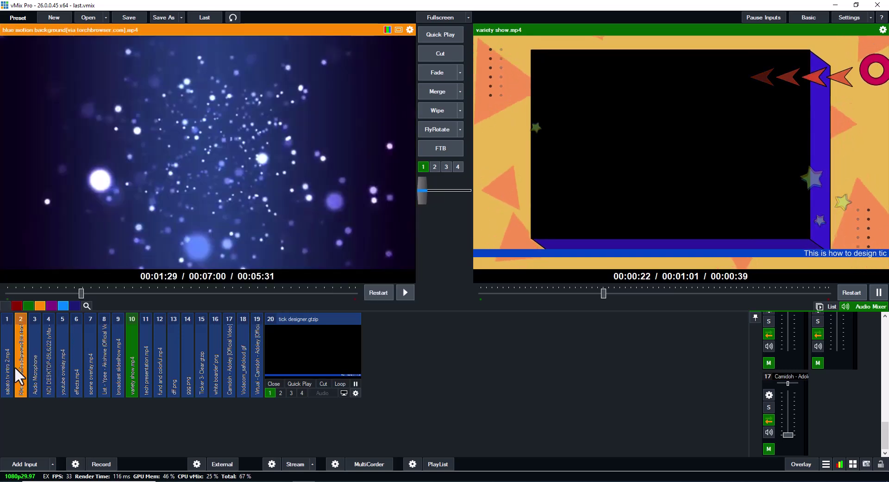
click(429, 56)
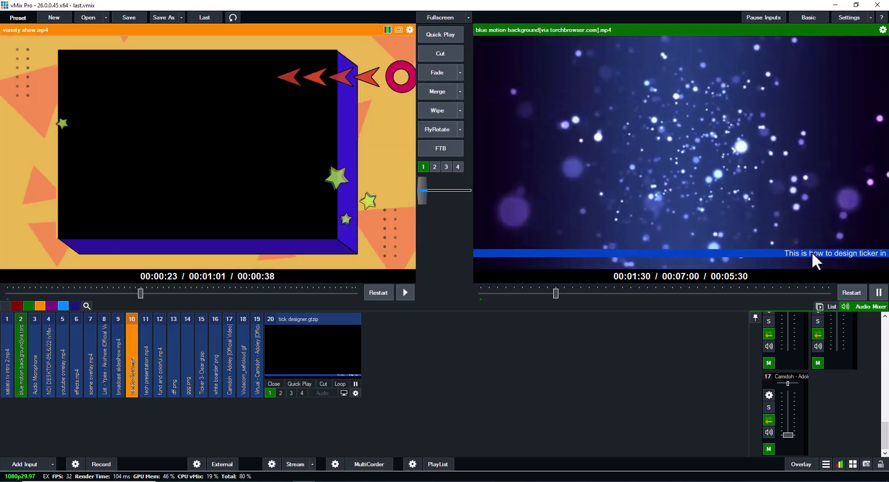